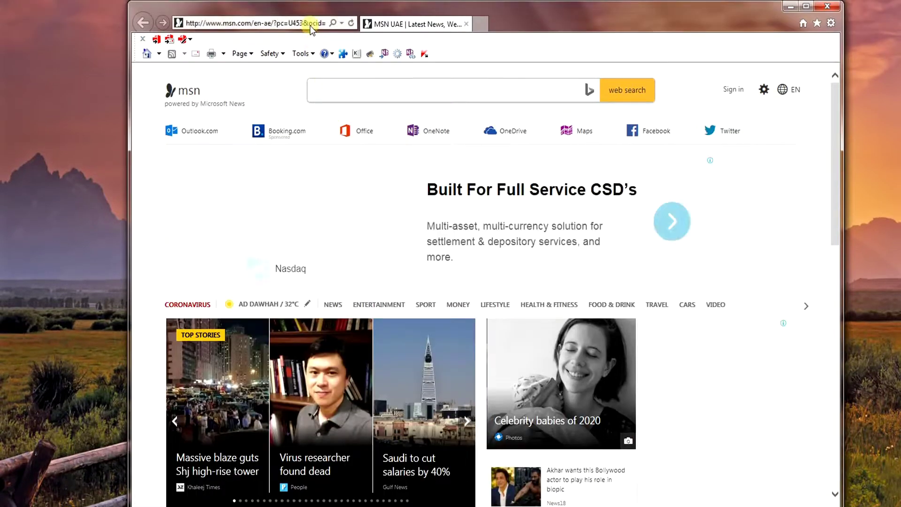
- Load the getintopc Movavi Video Editor Plus 2020 page in Internet Explorer
{"action": "left_click", "coordinate": [285, 25]}
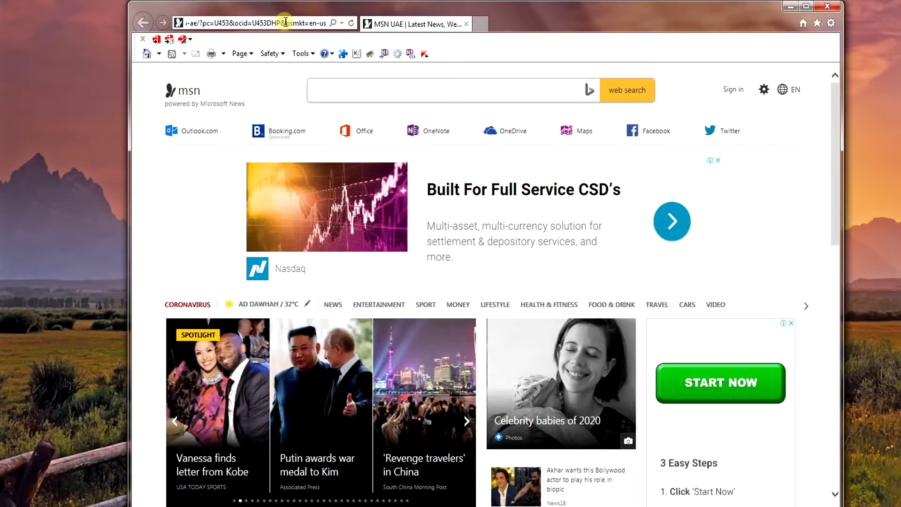
{"action": "type", "text": "https://getintopc.com/softwares/video-editing/movavi-video-editor-plus-2020-free-download/"}
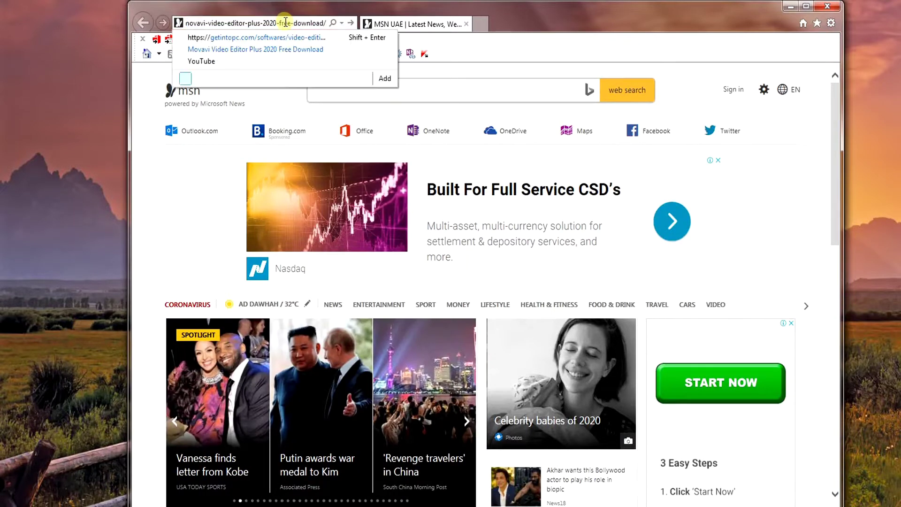
{"action": "left_click", "coordinate": [271, 39]}
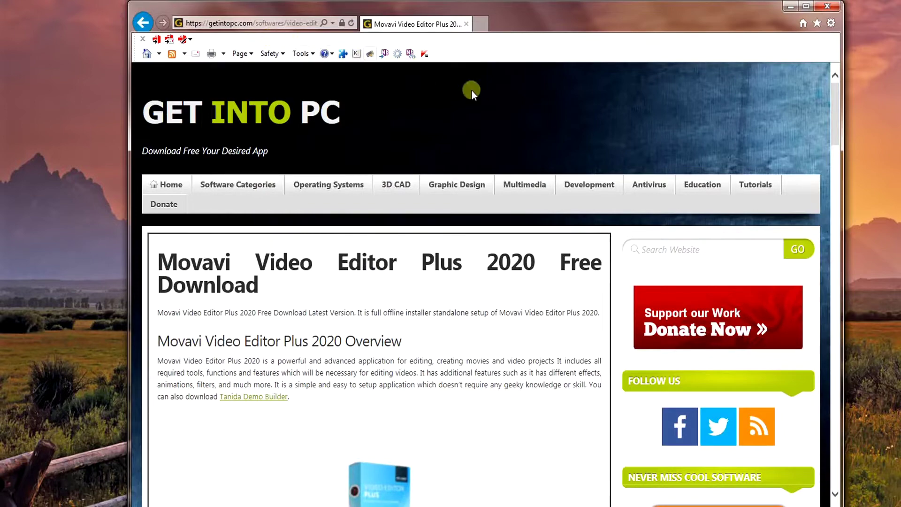
- Scroll down to the download section and start the Download Full Setup link
{"action": "scroll", "coordinate": [525, 170], "scroll_direction": "down", "scroll_amount": 10}
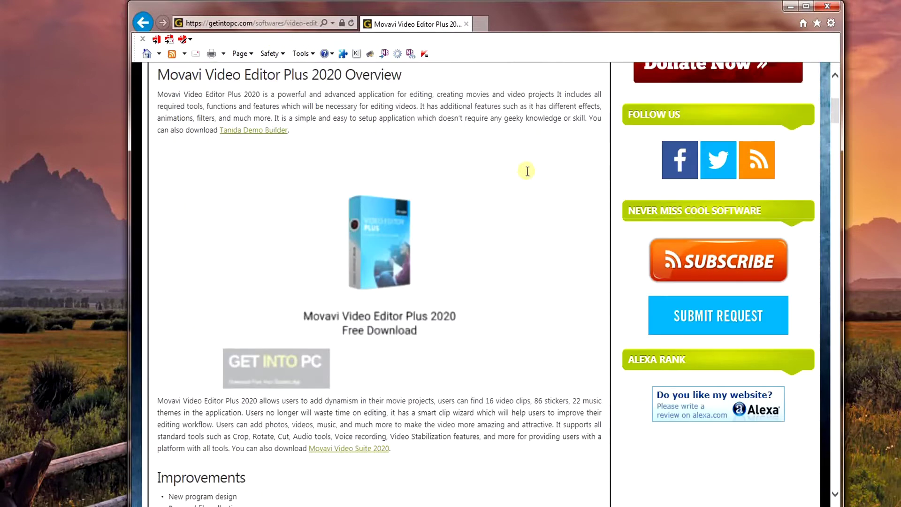
{"action": "scroll", "coordinate": [528, 171], "scroll_direction": "down", "scroll_amount": 7}
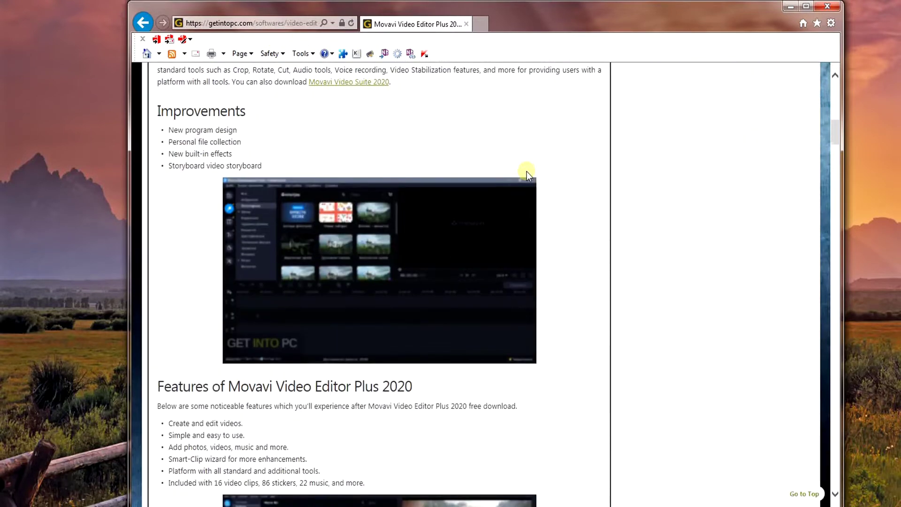
{"action": "scroll", "coordinate": [526, 171], "scroll_direction": "down", "scroll_amount": 12}
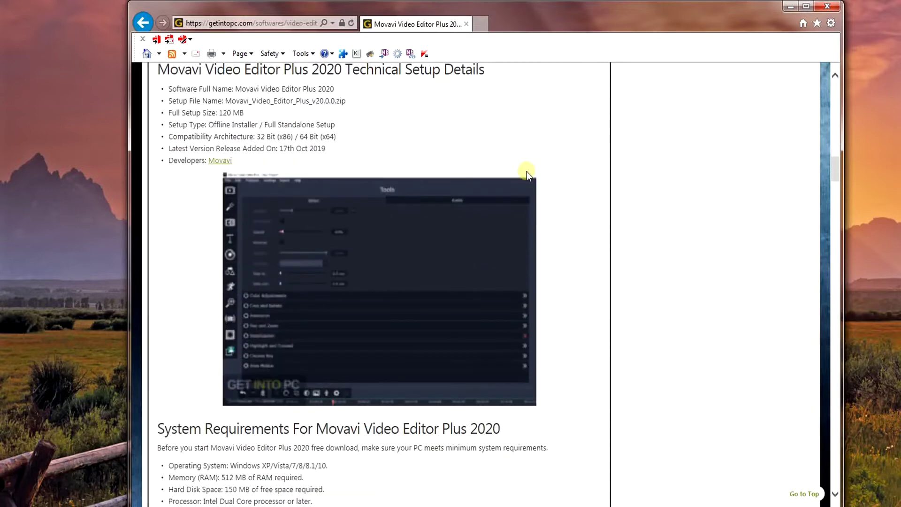
{"action": "scroll", "coordinate": [526, 171], "scroll_direction": "down", "scroll_amount": 3}
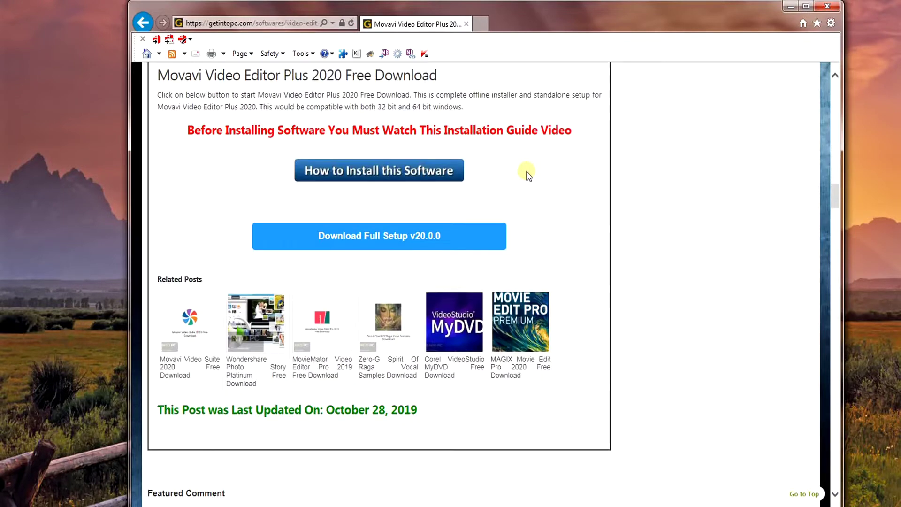
{"action": "scroll", "coordinate": [526, 171], "scroll_direction": "up", "scroll_amount": 2}
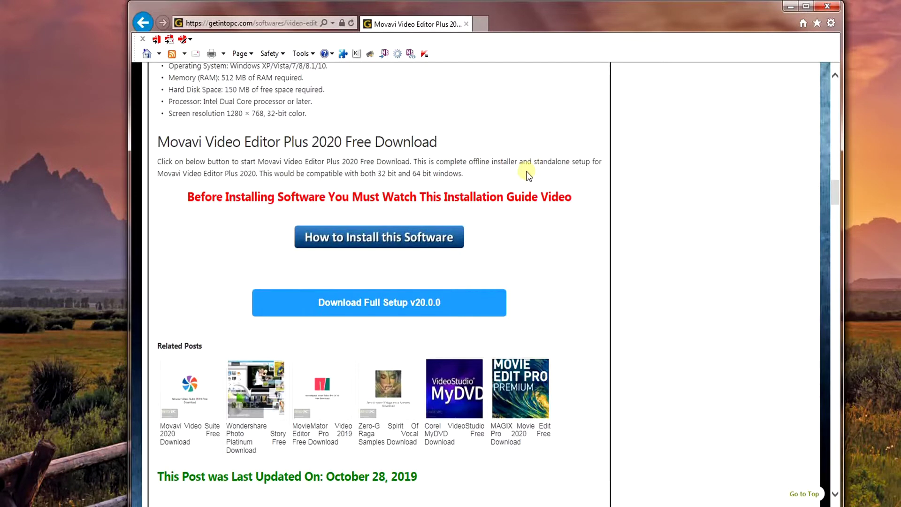
{"action": "left_click", "coordinate": [375, 308]}
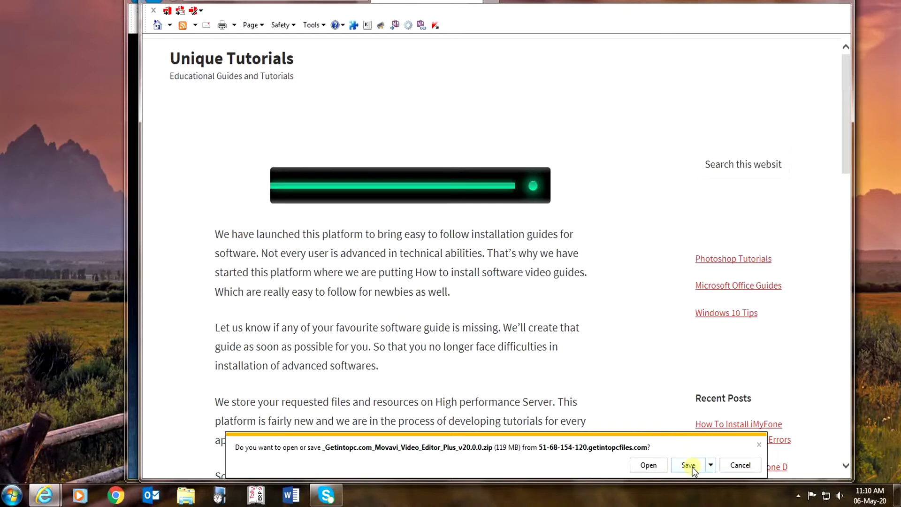
- Save the 119 MB Movavi_Video_Editor_Plus_v20.0.0 zip from the download prompt
{"action": "left_click", "coordinate": [693, 467]}
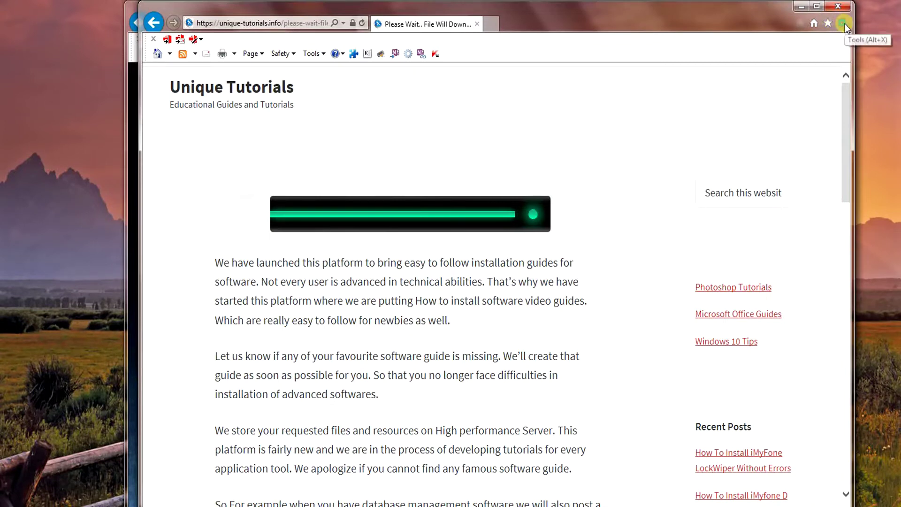
- Open the downloaded Movavi zip from Internet Explorer's View downloads list
{"action": "left_click", "coordinate": [844, 22]}
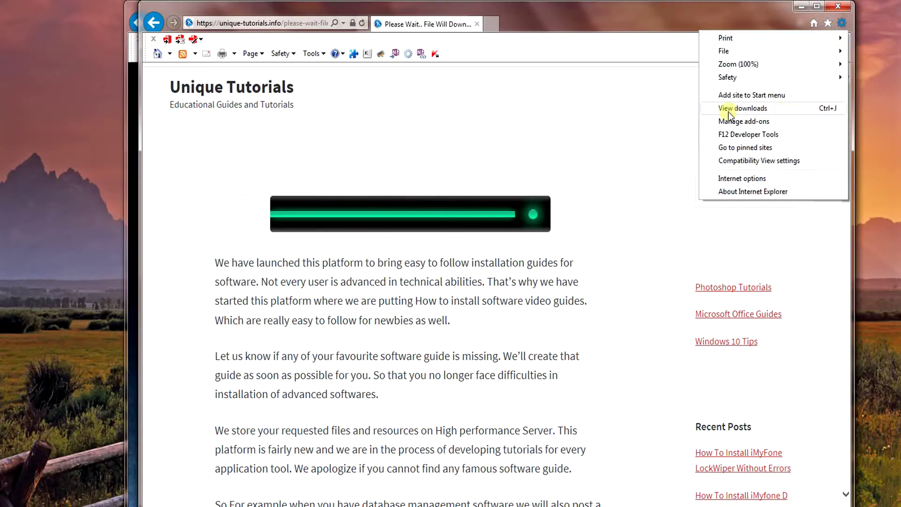
{"action": "left_click", "coordinate": [775, 112]}
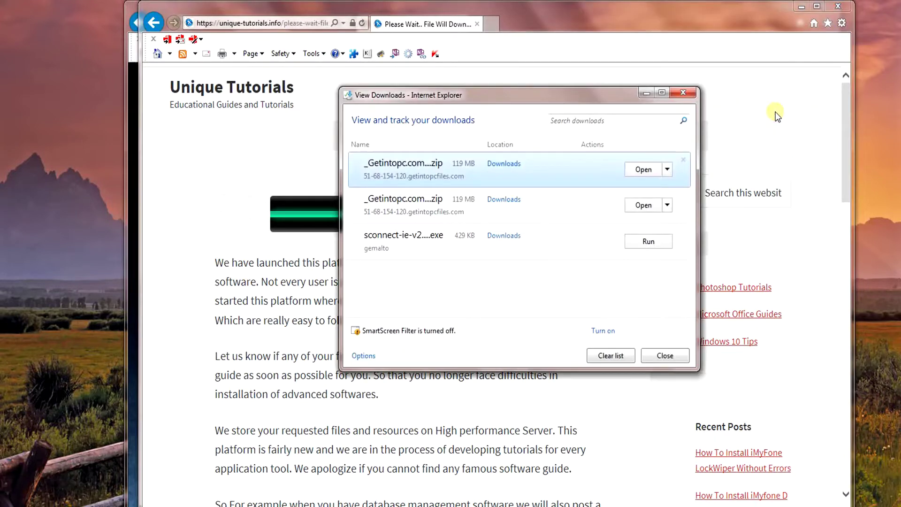
{"action": "left_click", "coordinate": [645, 170]}
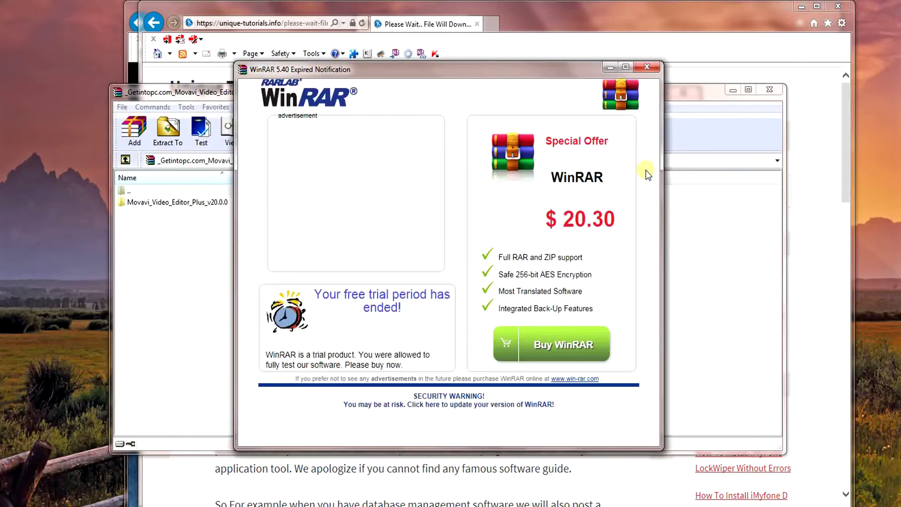
- Dismiss the trial notice, extract Movavi_Video_Editor_Plus_v20.0.0 to Desktop Folder, then close WinRAR and downloads
{"action": "left_click", "coordinate": [653, 66]}
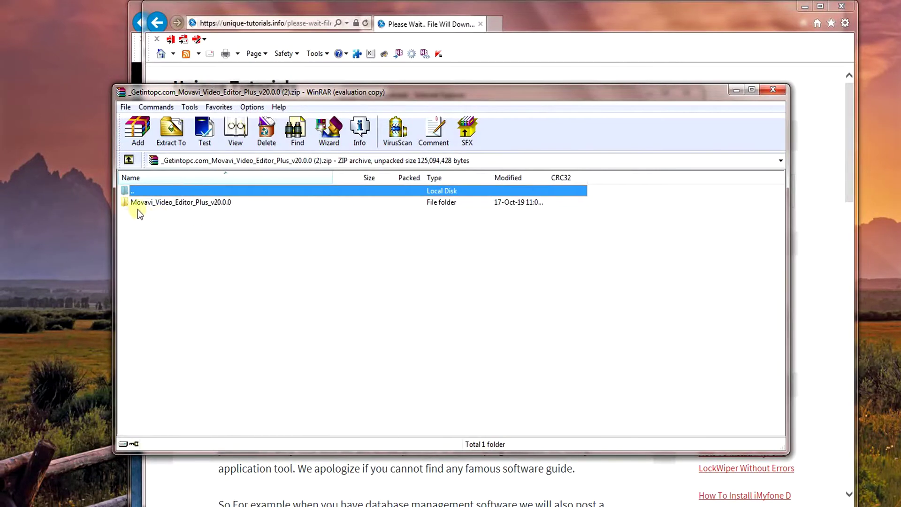
{"action": "left_click", "coordinate": [178, 203]}
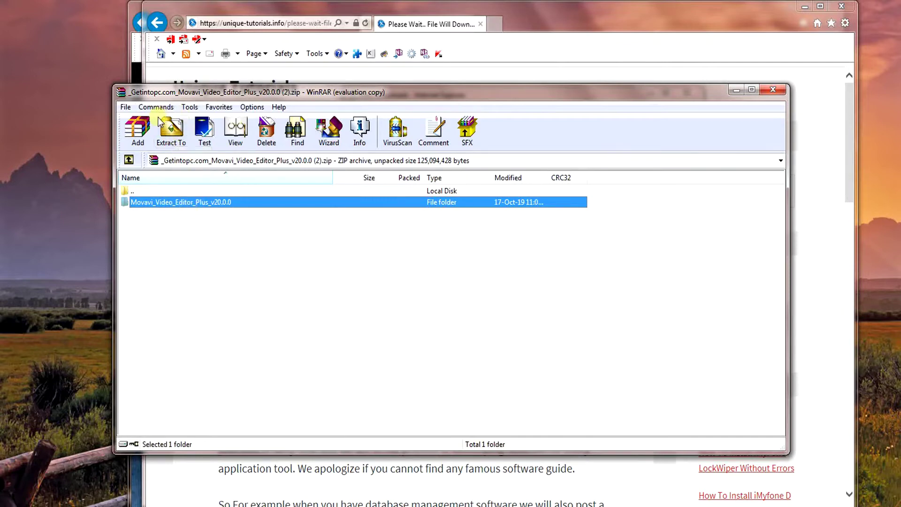
{"action": "left_click", "coordinate": [174, 134]}
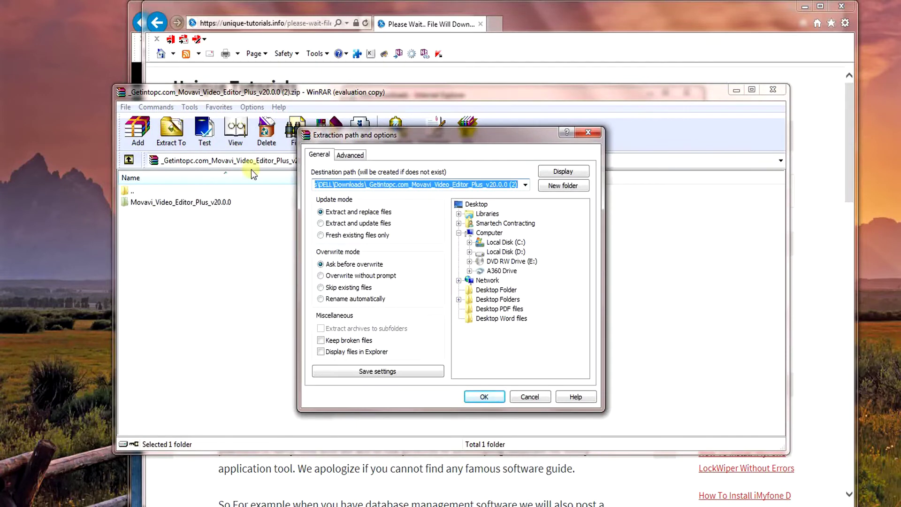
{"action": "left_click", "coordinate": [499, 291]}
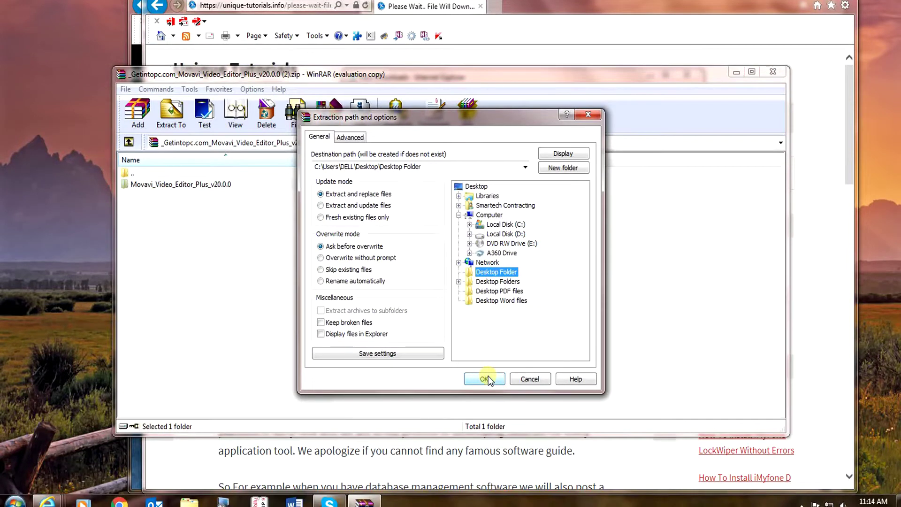
{"action": "left_click", "coordinate": [488, 377]}
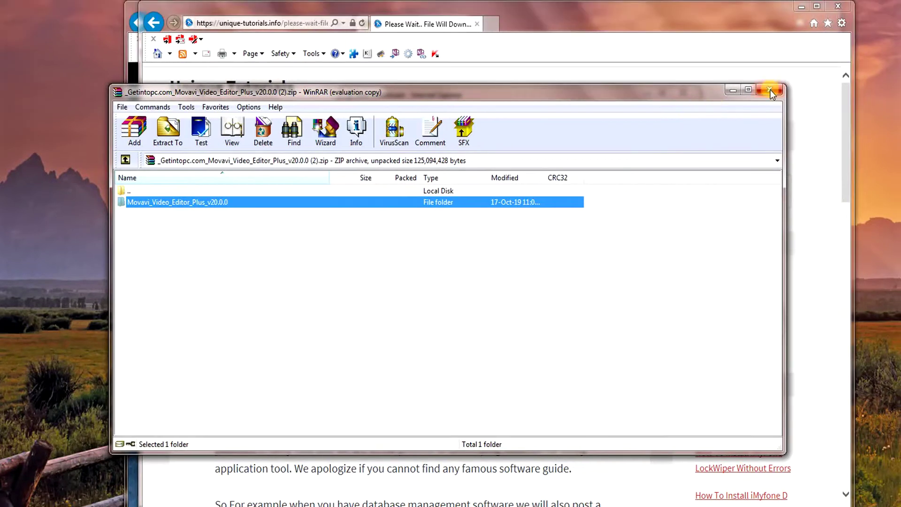
{"action": "left_click", "coordinate": [770, 89]}
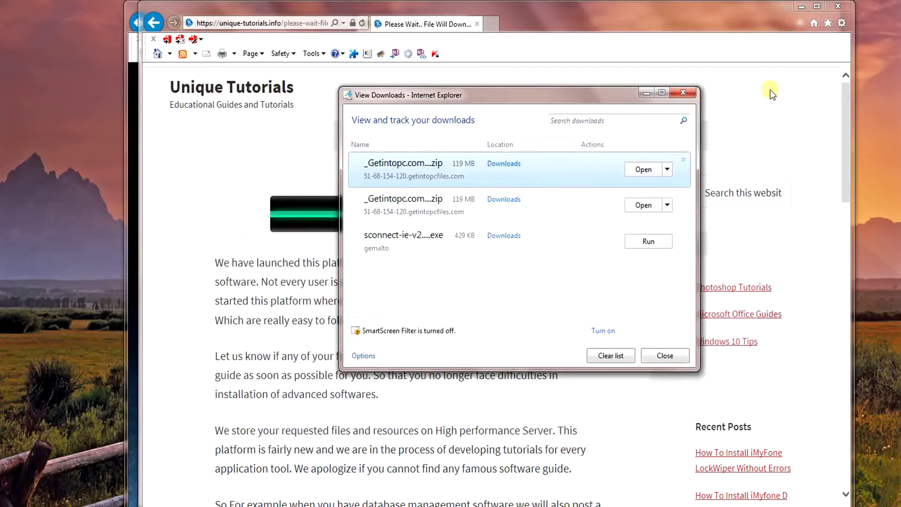
{"action": "left_click", "coordinate": [688, 92]}
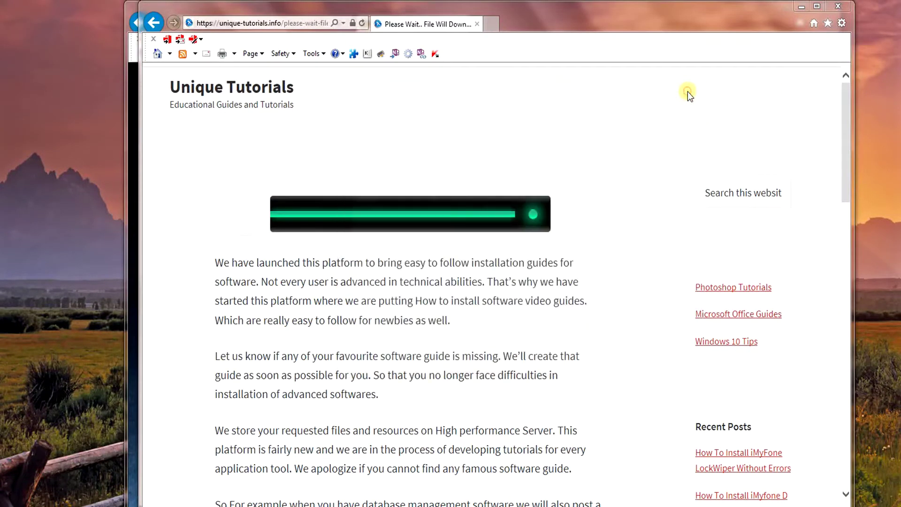
- Minimize the browser windows and open Desktop Folder in File Explorer
{"action": "left_click", "coordinate": [799, 7]}
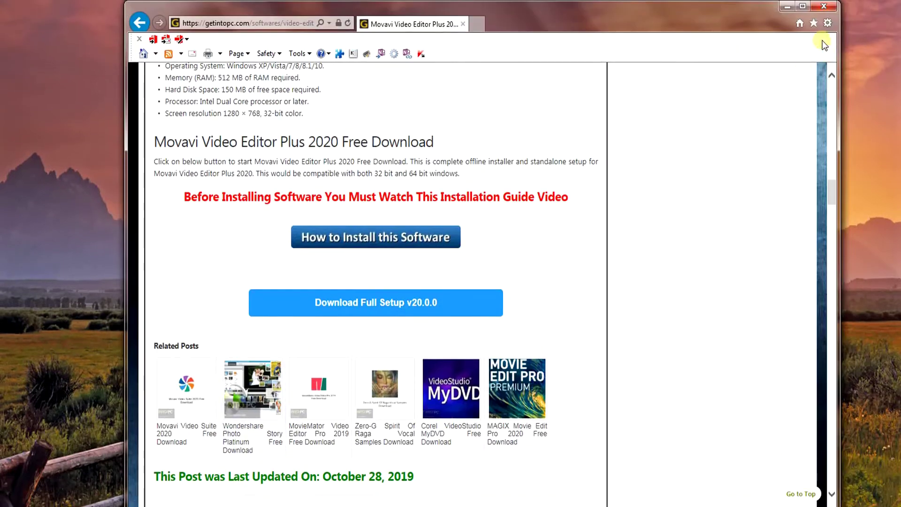
{"action": "left_click", "coordinate": [787, 8]}
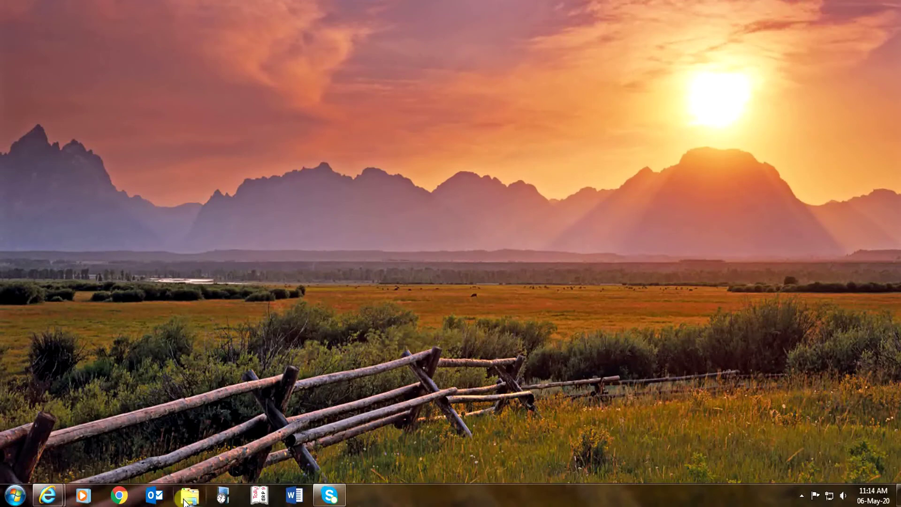
{"action": "left_click", "coordinate": [189, 495]}
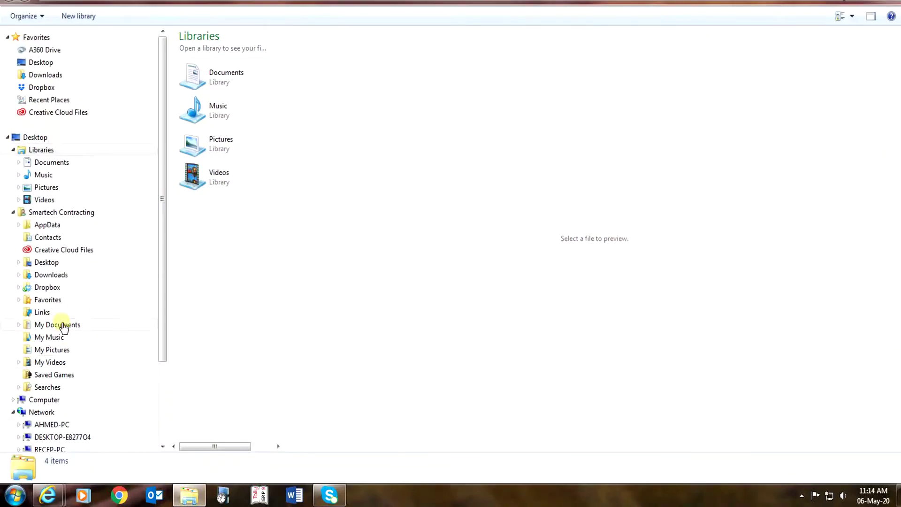
{"action": "left_click", "coordinate": [44, 265]}
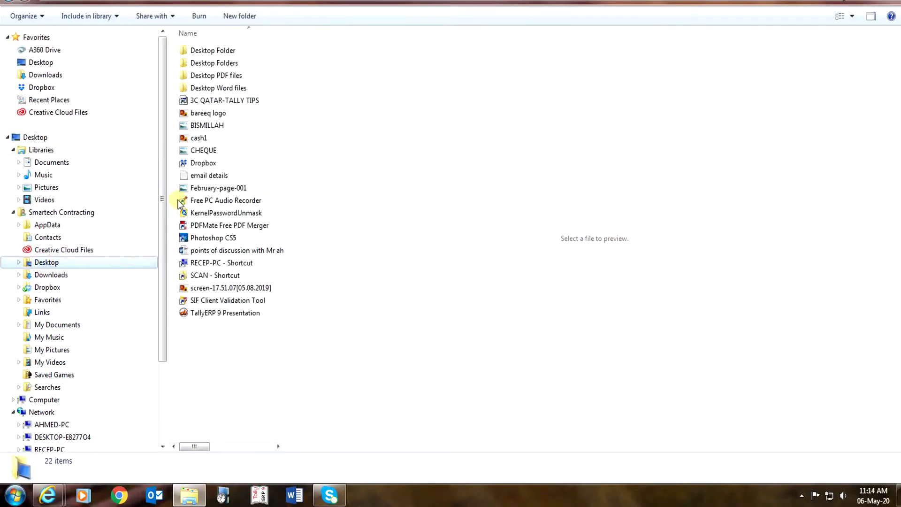
{"action": "left_click", "coordinate": [228, 52]}
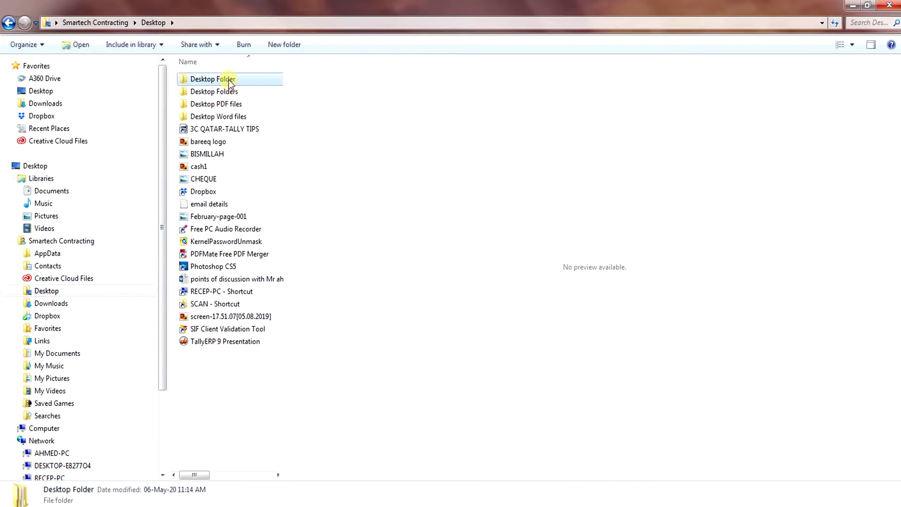
{"action": "double_click", "coordinate": [230, 80]}
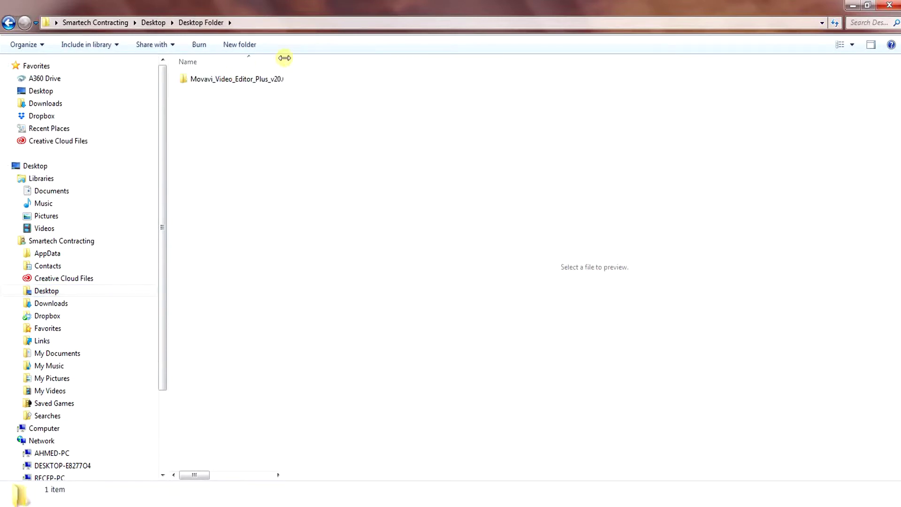
- Open Movavi_Video_Editor_Plus_v20.0.0 and run MovaviVideoEditorPlusSetup_x64
{"action": "left_click_drag", "start_coordinate": [281, 56], "coordinate": [367, 77]}
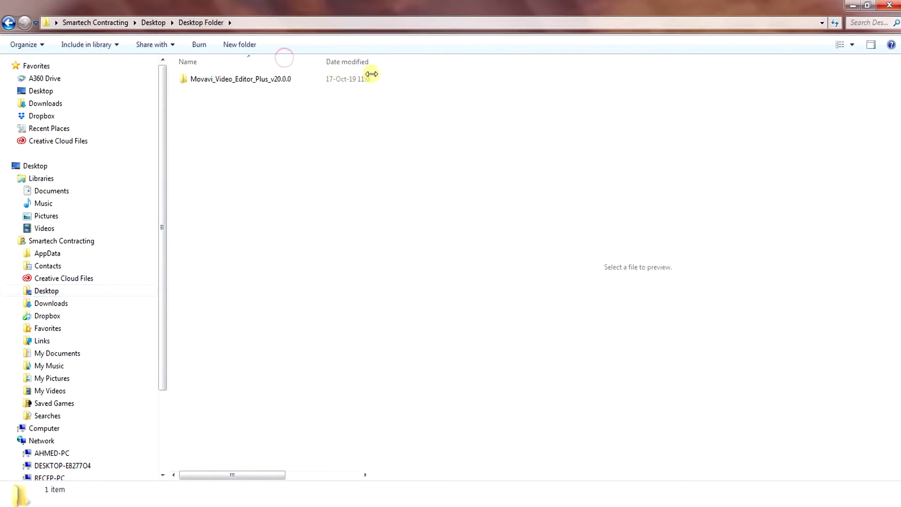
{"action": "double_click", "coordinate": [262, 80]}
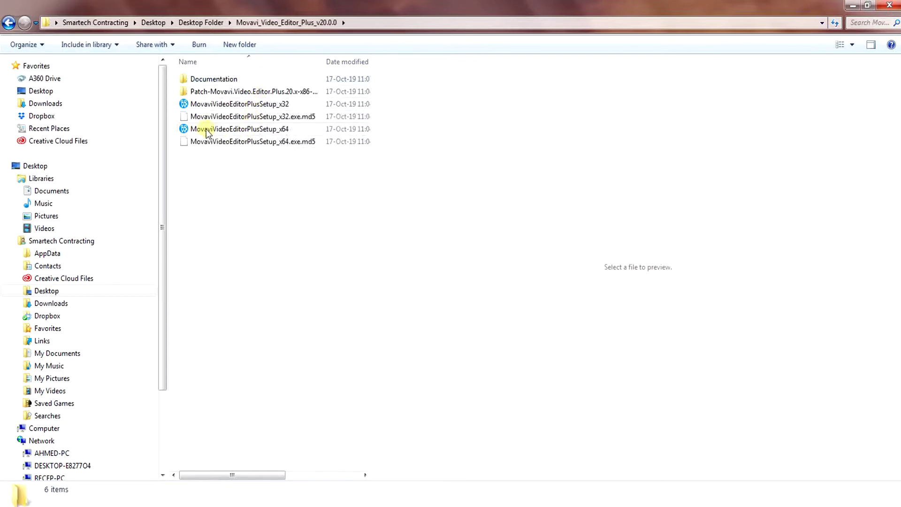
{"action": "double_click", "coordinate": [268, 130]}
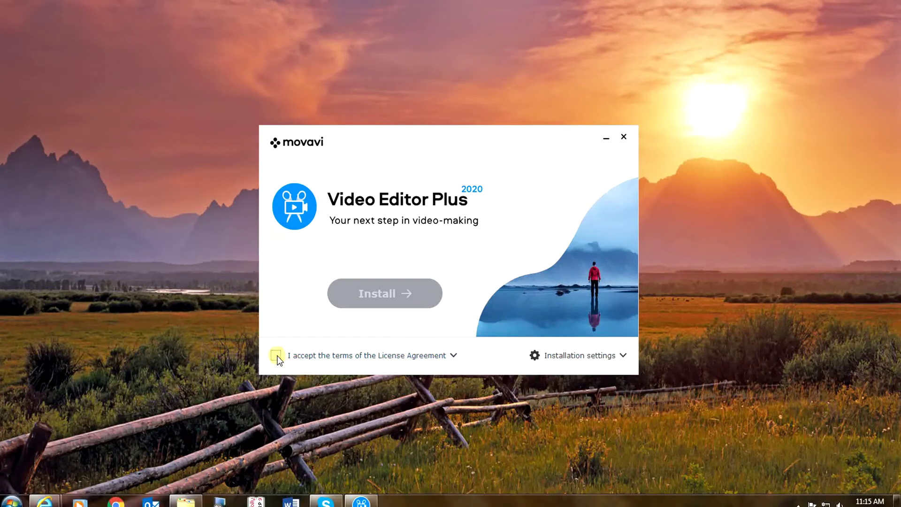
- Accept the license terms, install Video Editor Plus 2020, and close the finished setup window
{"action": "left_click", "coordinate": [277, 356]}
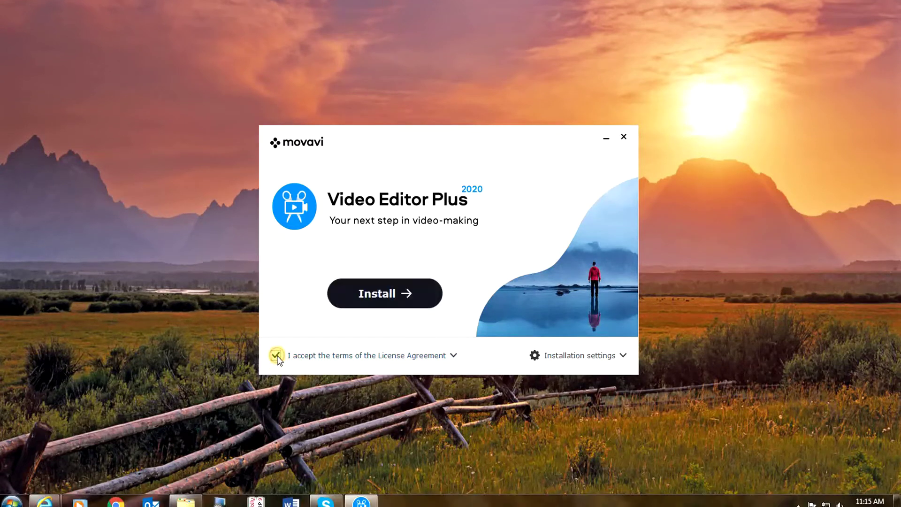
{"action": "left_click", "coordinate": [384, 296]}
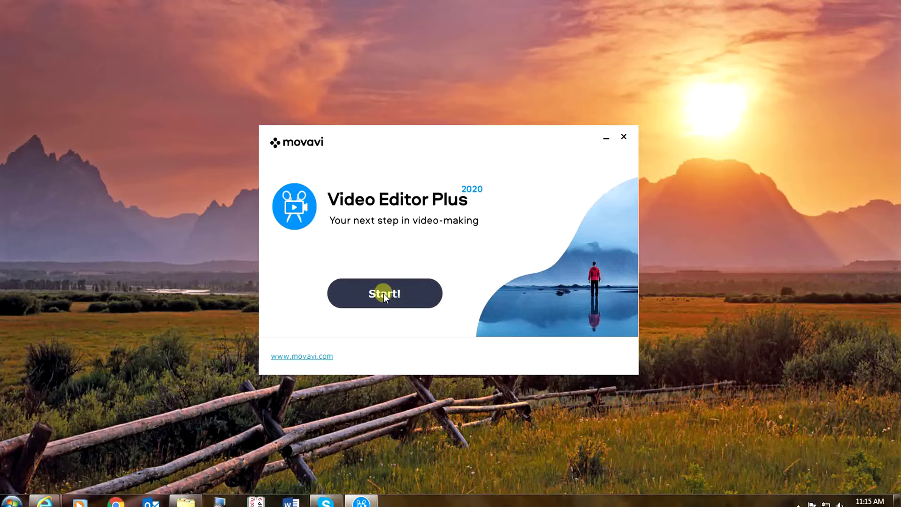
{"action": "left_click", "coordinate": [624, 137]}
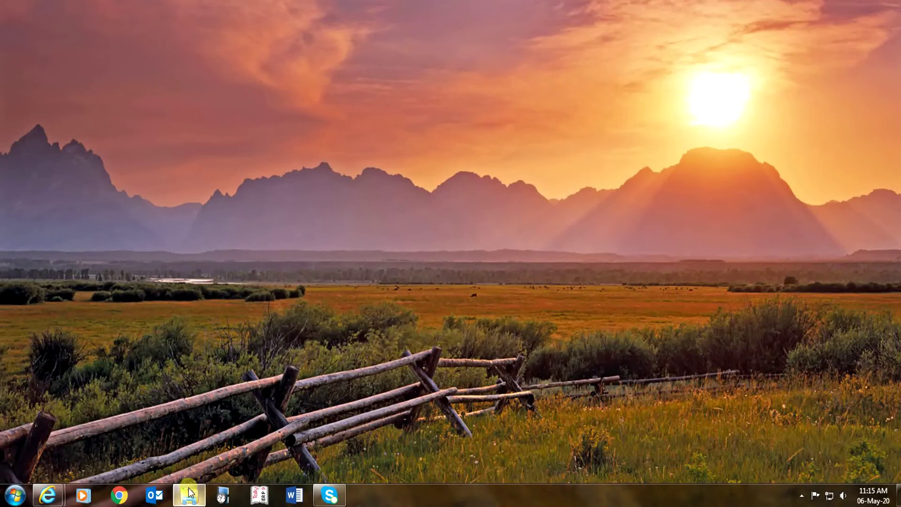
- Copy the Patch file from the Patch-Movavi.Video.Editor.Plus.20.x-x86-x64-Astron folder
{"action": "left_click", "coordinate": [189, 493]}
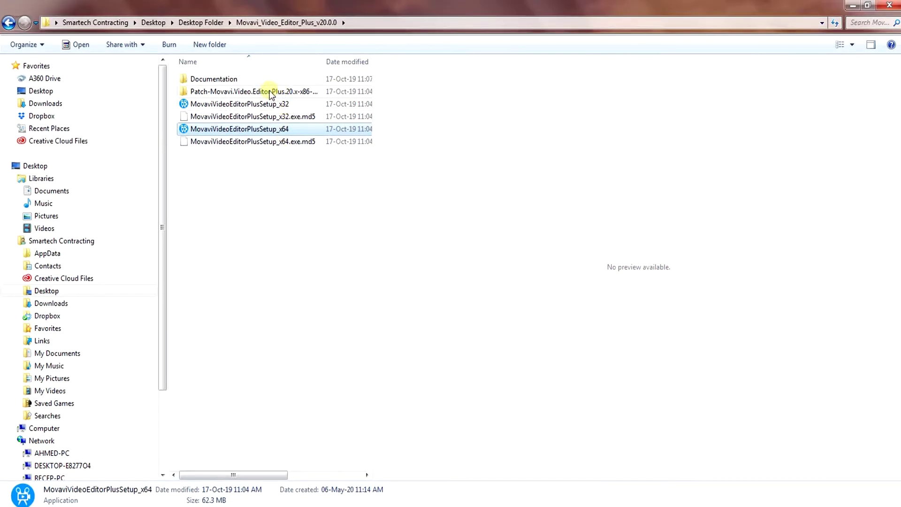
{"action": "double_click", "coordinate": [237, 93]}
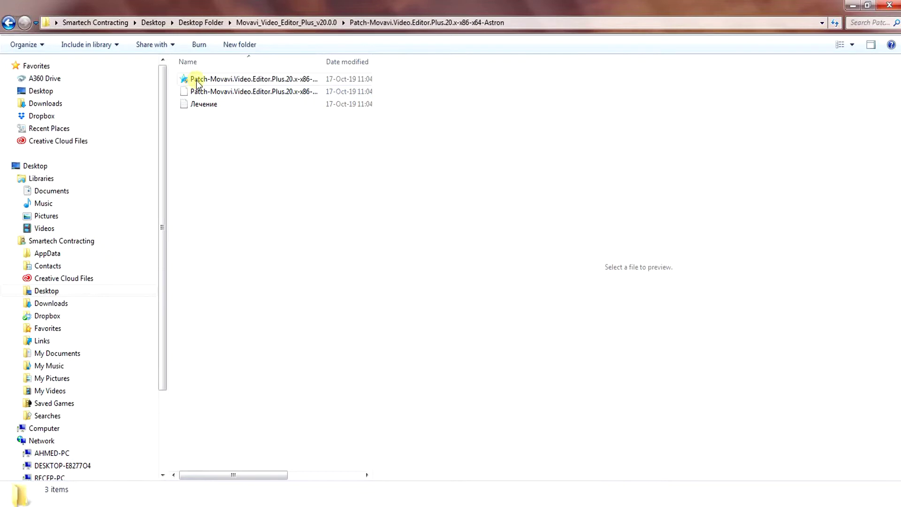
{"action": "left_click", "coordinate": [292, 81]}
{"action": "right_click", "coordinate": [292, 81]}
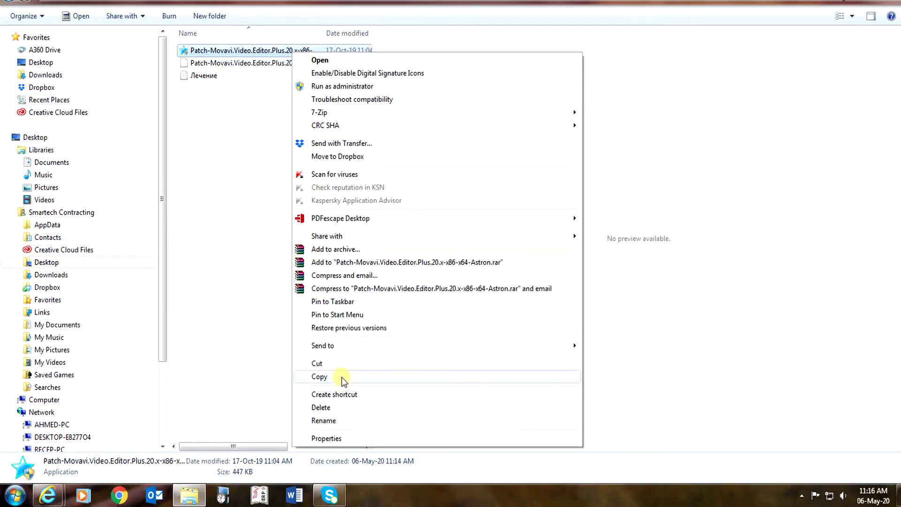
{"action": "left_click", "coordinate": [342, 377]}
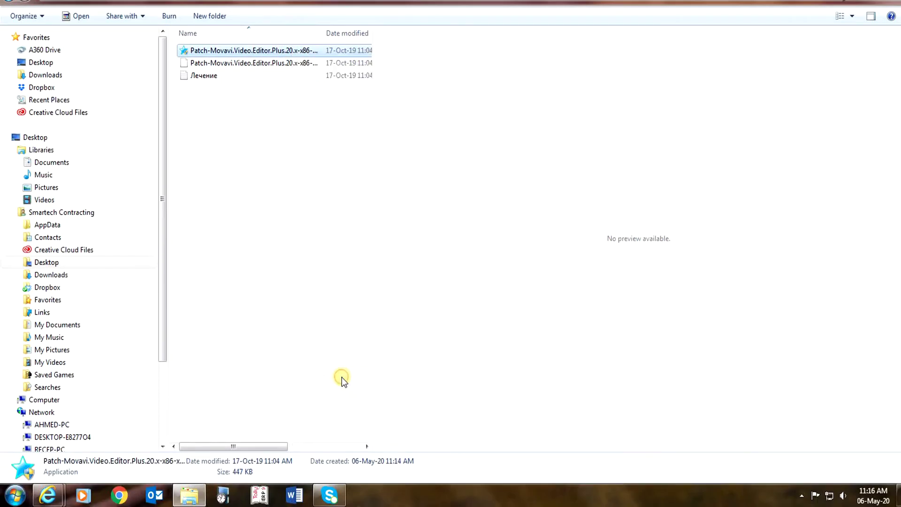
- Open the Movavi Video Editor Plus 2020 shortcut's file location and paste the patch file there
{"action": "left_click", "coordinate": [16, 498]}
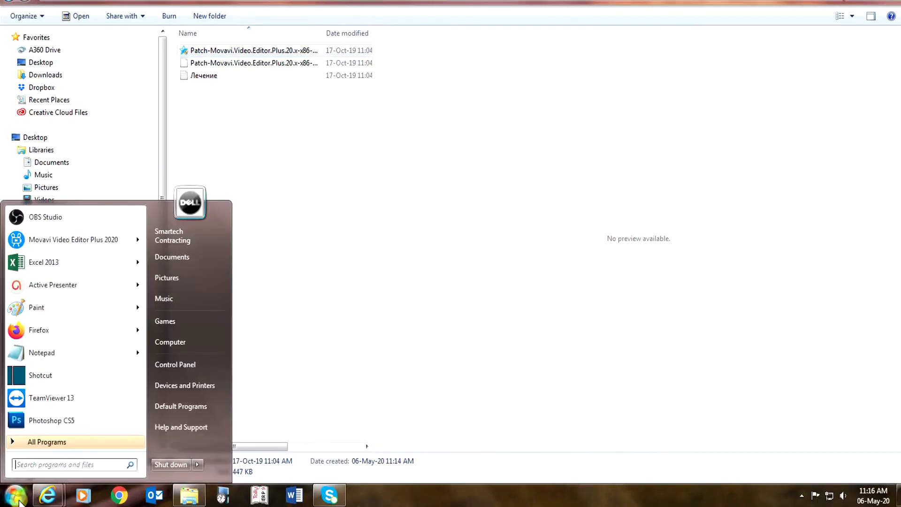
{"action": "right_click", "coordinate": [76, 236]}
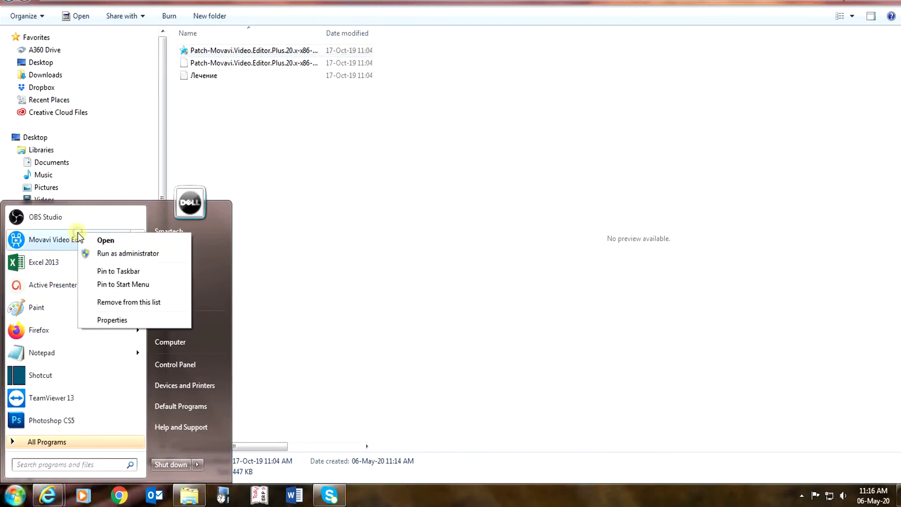
{"action": "left_click", "coordinate": [107, 323]}
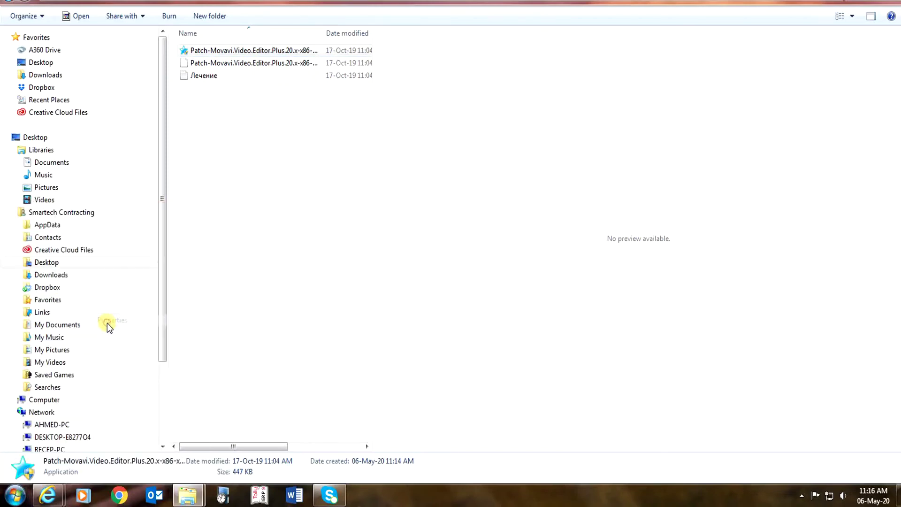
{"action": "left_click", "coordinate": [157, 381]}
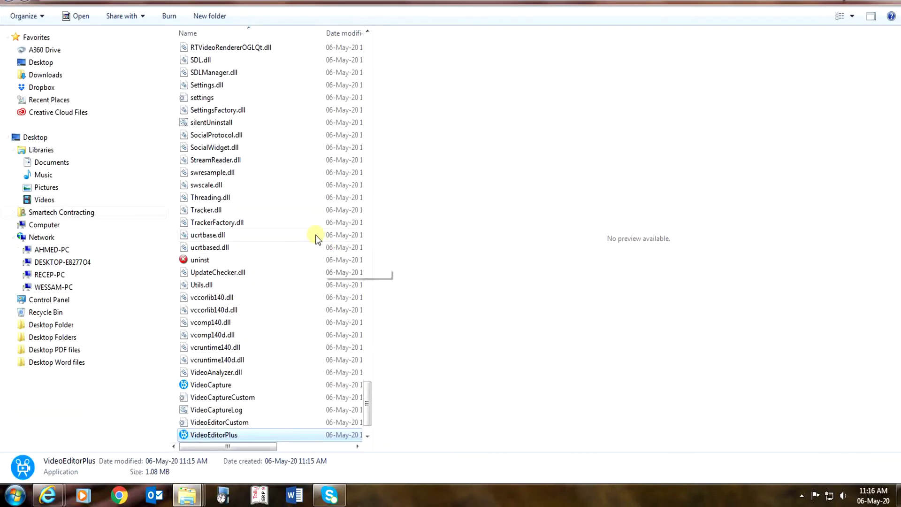
{"action": "right_click", "coordinate": [313, 231]}
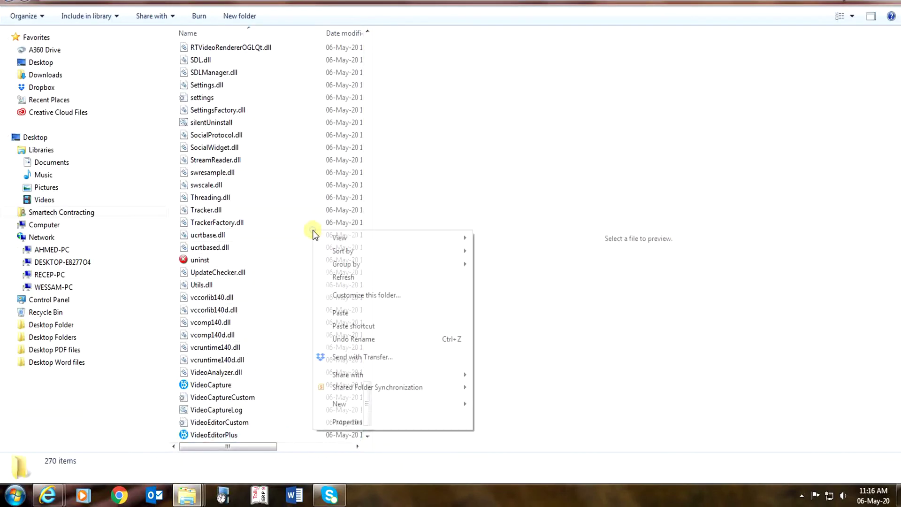
{"action": "left_click", "coordinate": [345, 313]}
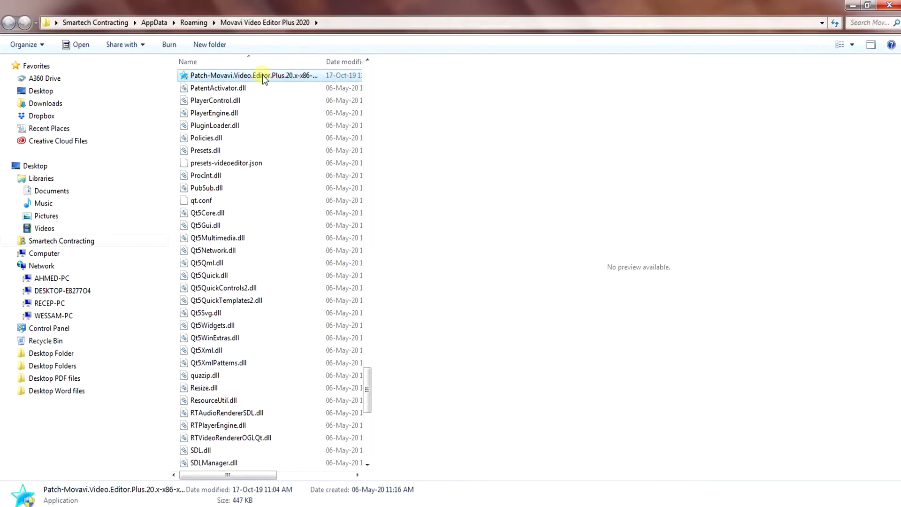
- Run the pasted Astron Patch, apply it, and close it after '---PATCHING DONE---'
{"action": "double_click", "coordinate": [265, 77]}
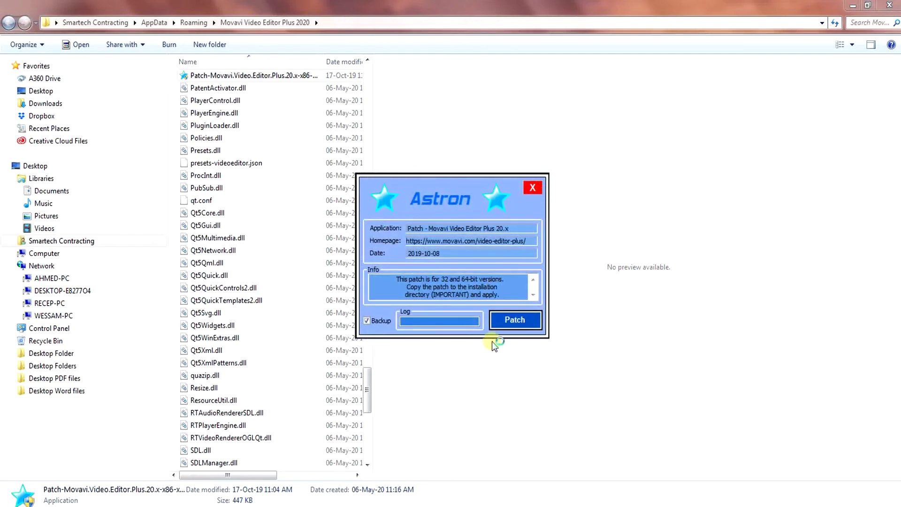
{"action": "left_click", "coordinate": [516, 321]}
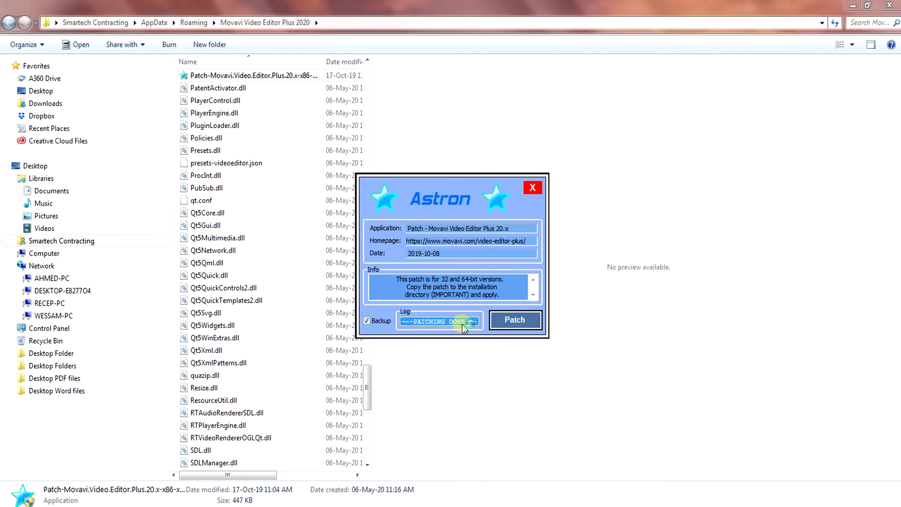
{"action": "left_click", "coordinate": [533, 188]}
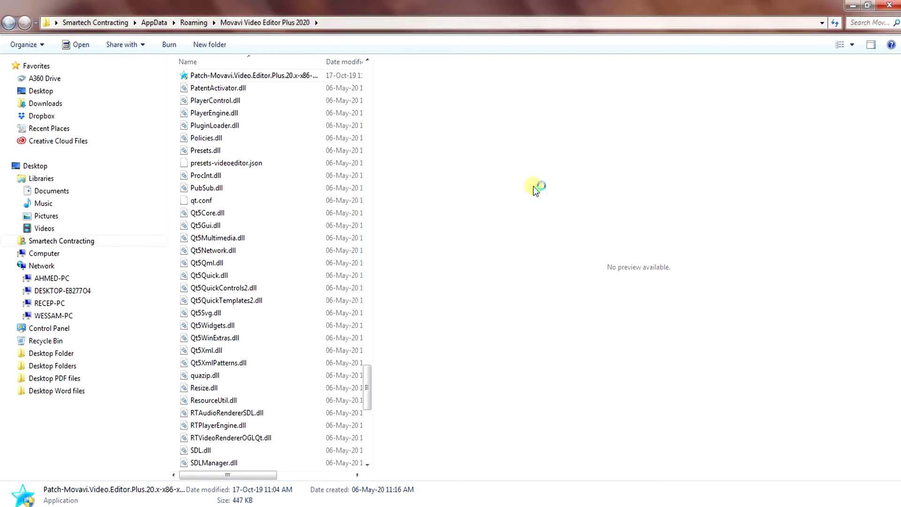
- Close the install folder and Properties dialog, then launch Movavi Video Editor Plus 2020 from Start
{"action": "left_click", "coordinate": [889, 5]}
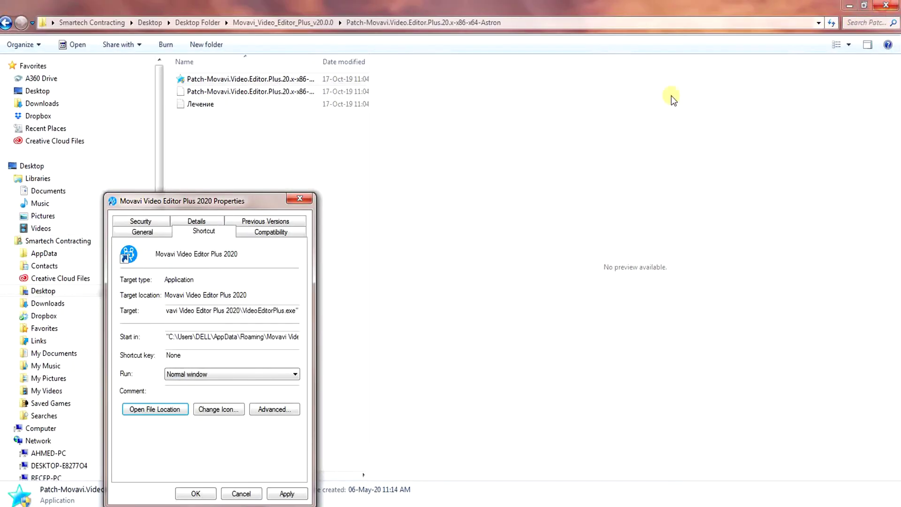
{"action": "left_click", "coordinate": [299, 198]}
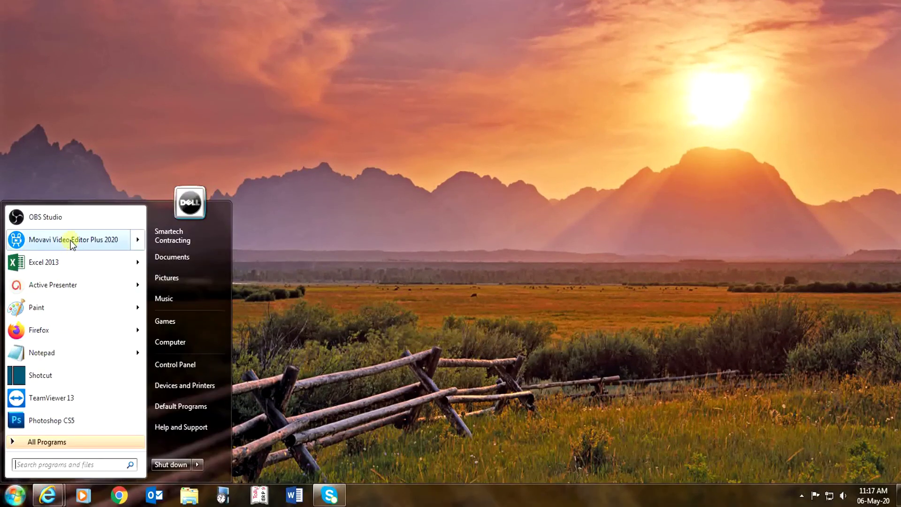
{"action": "mouse_move", "coordinate": [71, 240]}
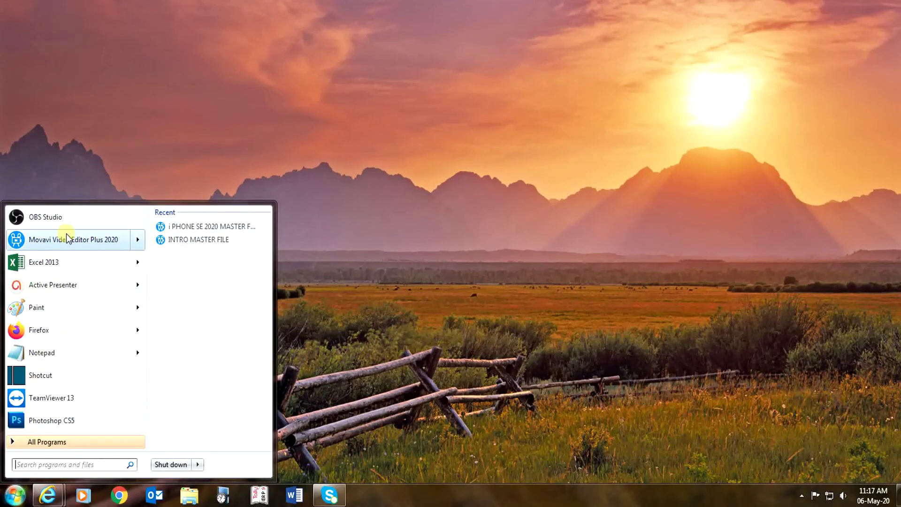
{"action": "left_click", "coordinate": [66, 234]}
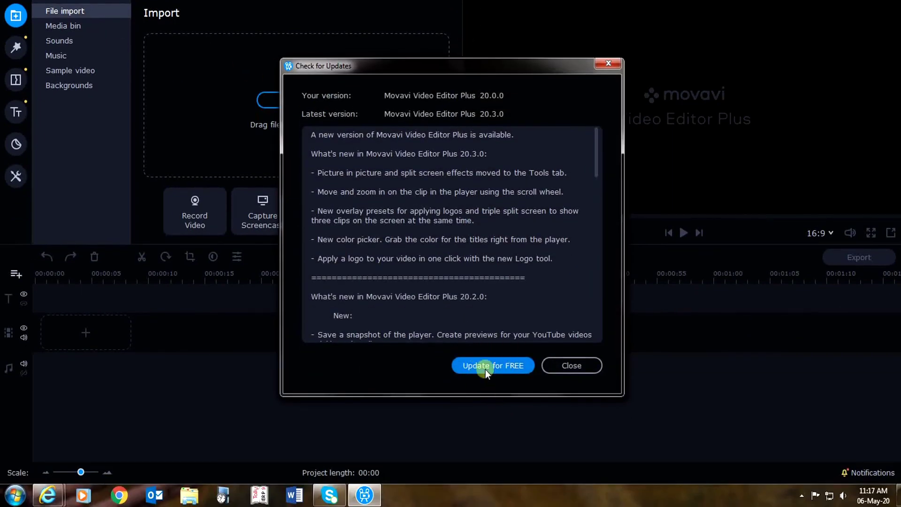
- Close the Check for Updates notice, then glance through the File menu and dismiss it
{"action": "left_click", "coordinate": [577, 365]}
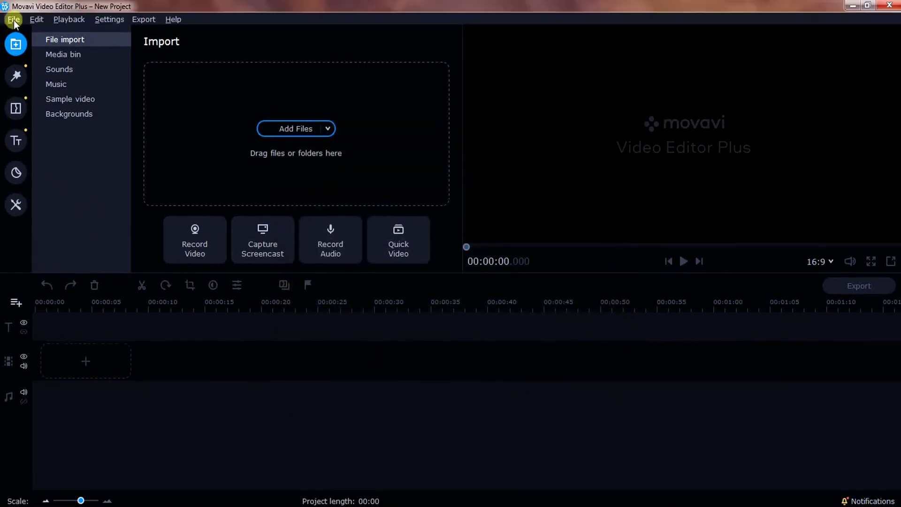
{"action": "left_click", "coordinate": [14, 20]}
{"action": "mouse_move", "coordinate": [37, 19]}
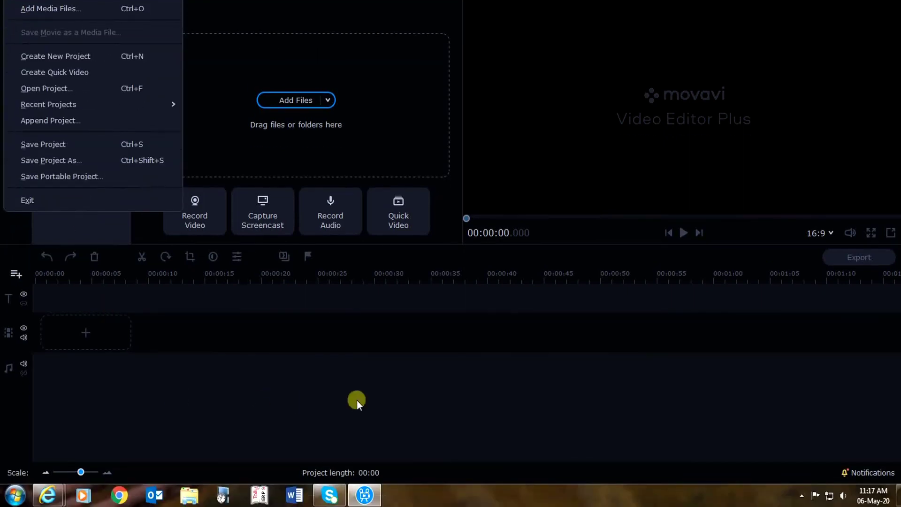
{"action": "left_click", "coordinate": [394, 407]}
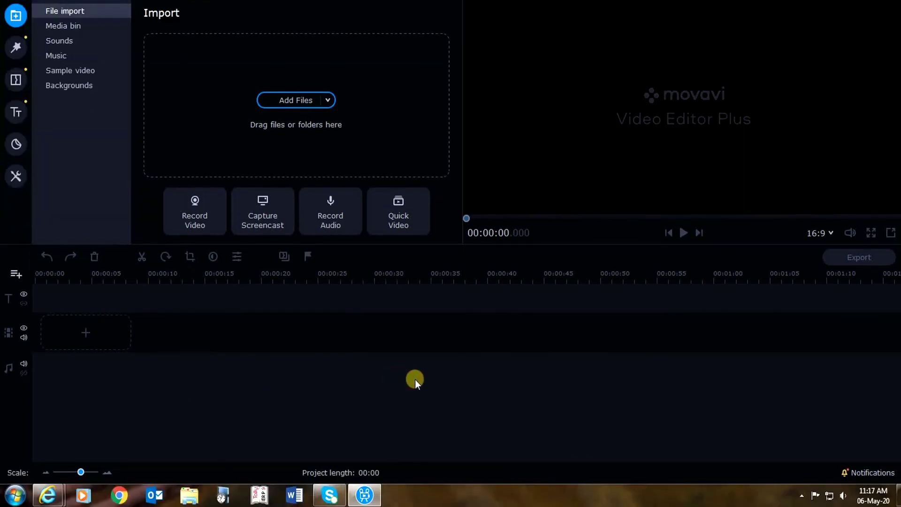